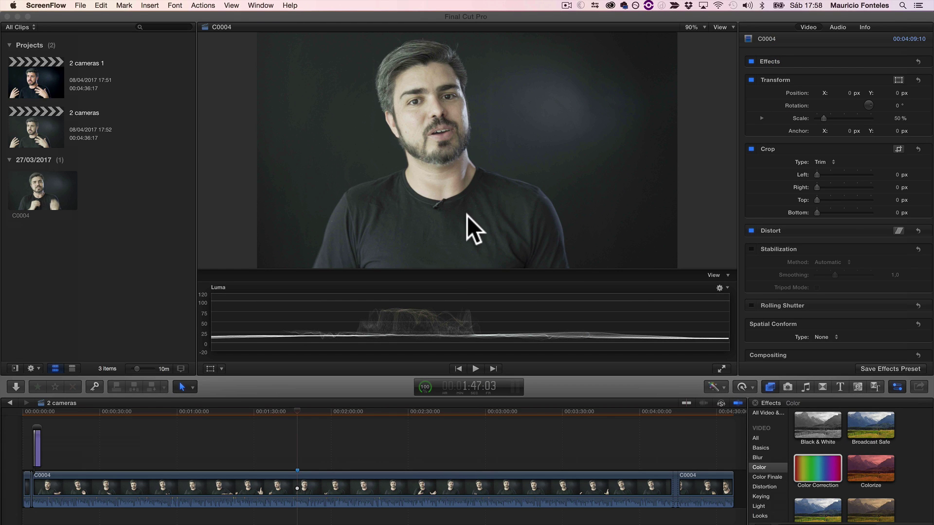
Switch the video scope display to RGB Parade.
{"action": "left_click", "coordinate": [722, 265]}
{"action": "left_click", "coordinate": [723, 277]}
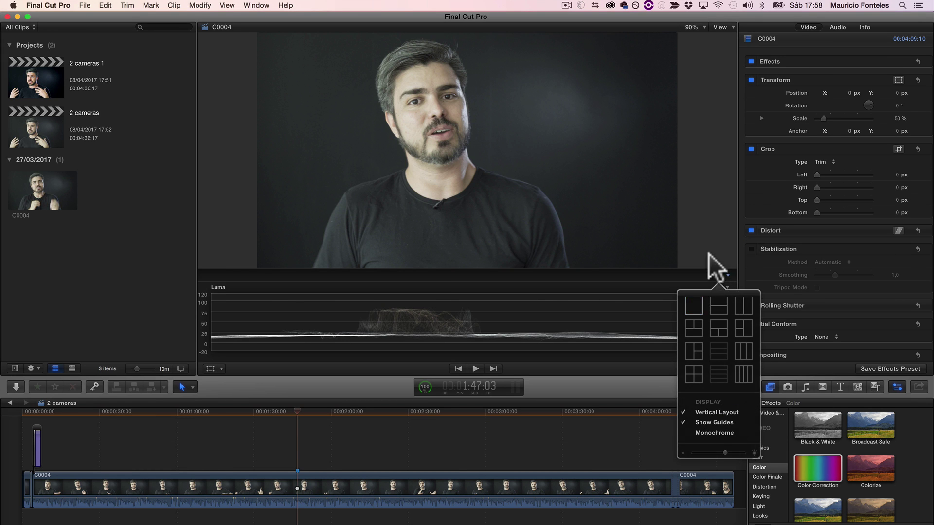
{"action": "left_click", "coordinate": [708, 253]}
{"action": "left_click", "coordinate": [720, 287]}
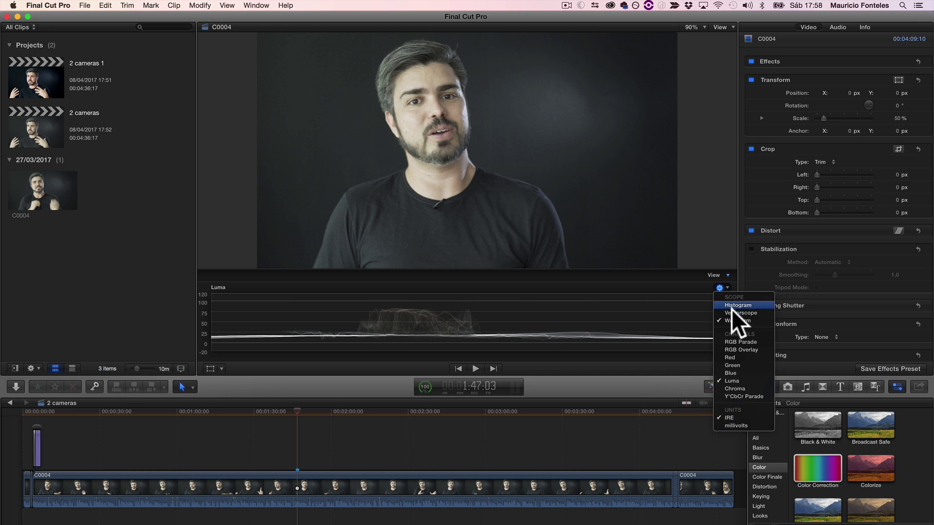
{"action": "left_click", "coordinate": [737, 342]}
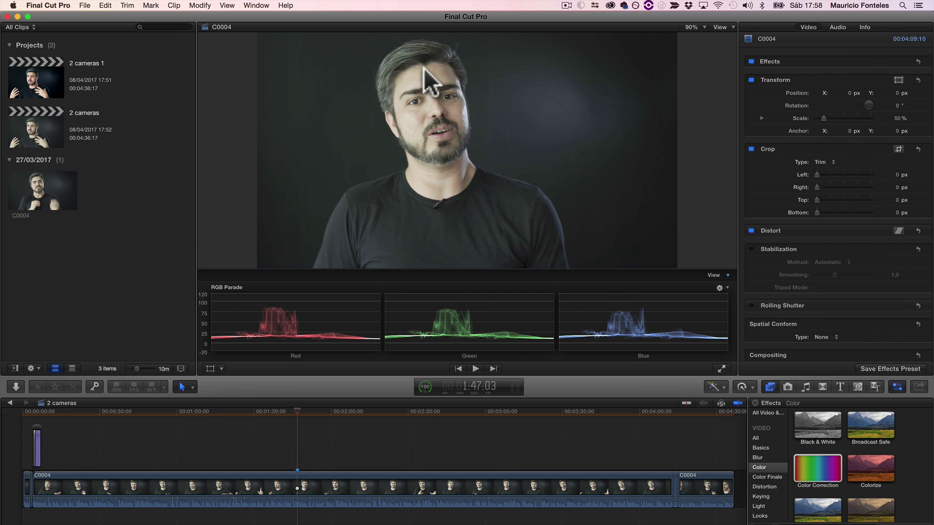
Preview the clip full screen, then return the scope to Luma.
{"action": "key", "text": "cmd+shift+f"}
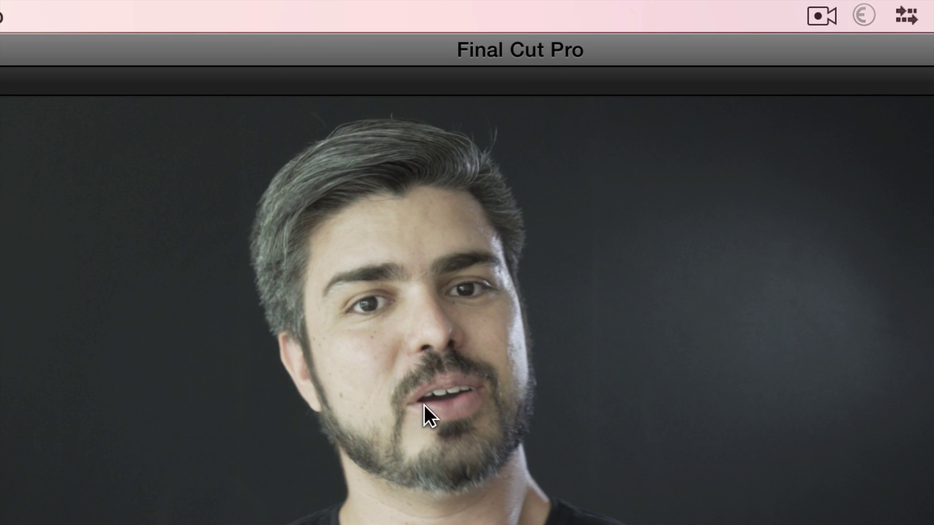
{"action": "key", "text": "Escape"}
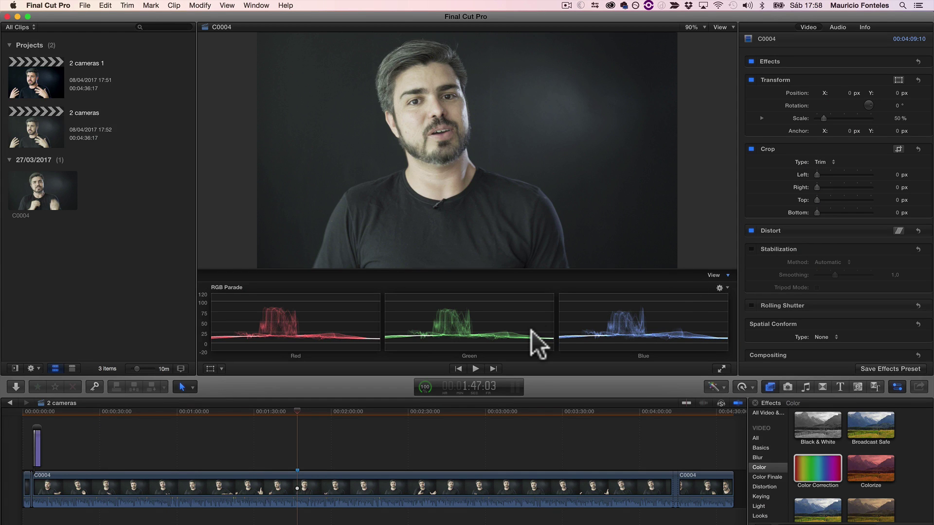
{"action": "left_click", "coordinate": [724, 288]}
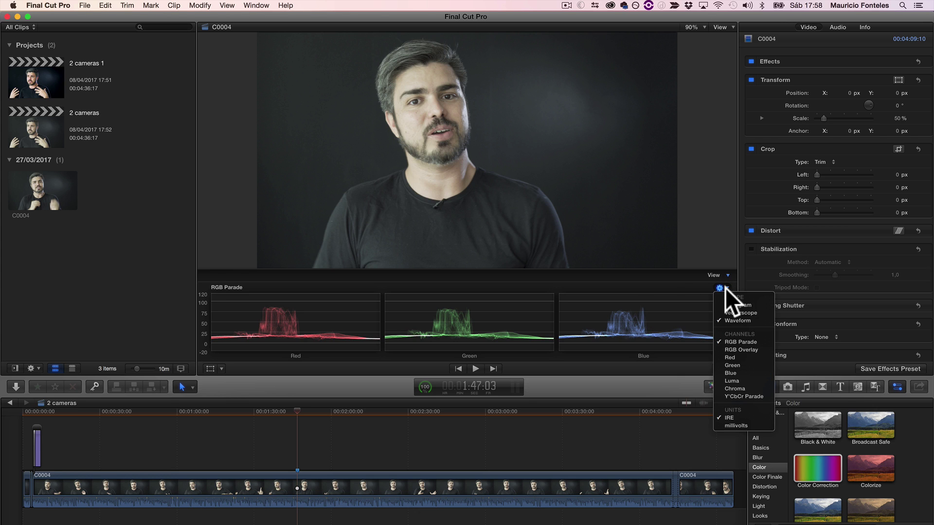
{"action": "left_click", "coordinate": [733, 381]}
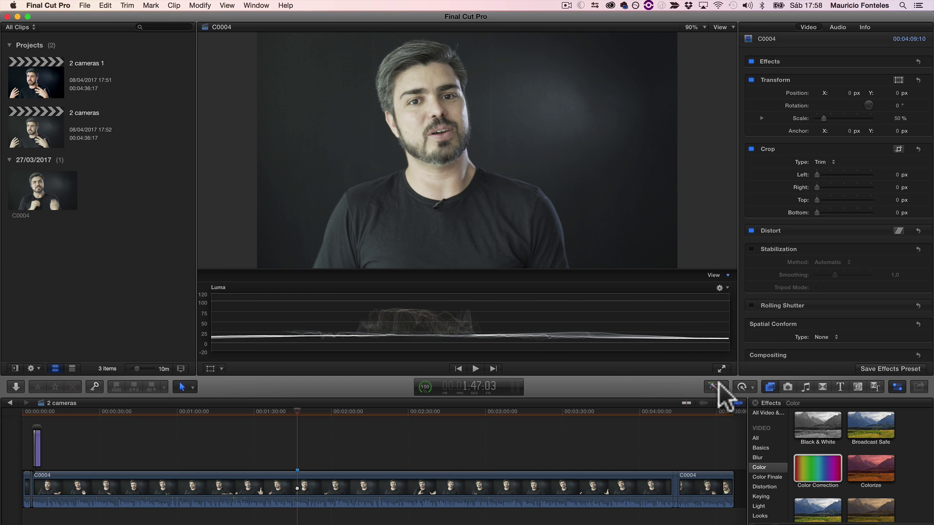
Apply the Color Correction effect from the Effects browser to clip C0004.
{"action": "left_click", "coordinate": [287, 473]}
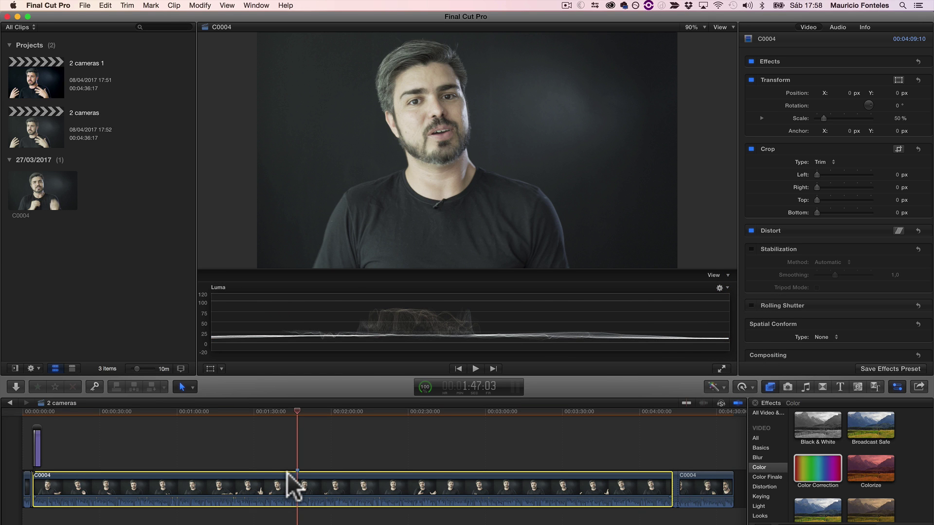
{"action": "left_click_drag", "start_coordinate": [829, 477], "coordinate": [355, 469]}
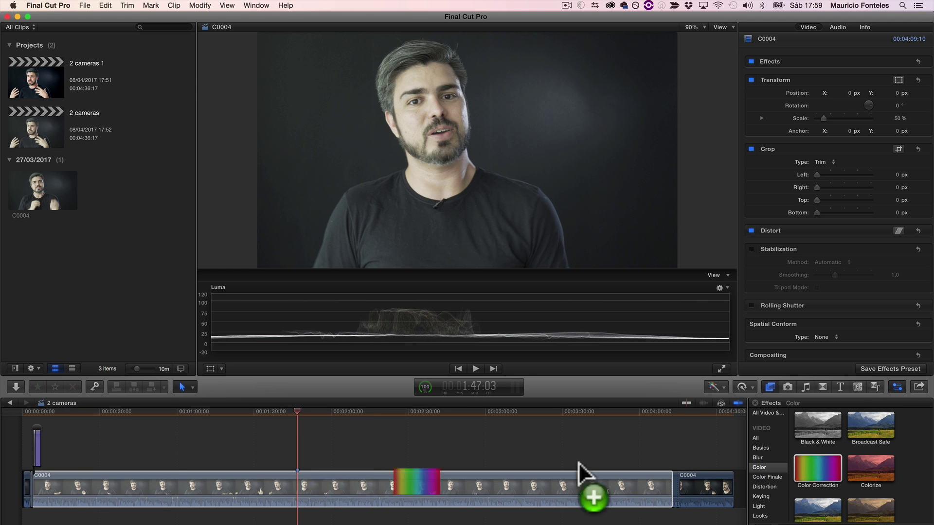
{"action": "mouse_move", "coordinate": [355, 469]}
{"action": "left_mouse_down"}
{"action": "mouse_move", "coordinate": [822, 472]}
{"action": "mouse_move", "coordinate": [304, 476]}
{"action": "left_mouse_up"}
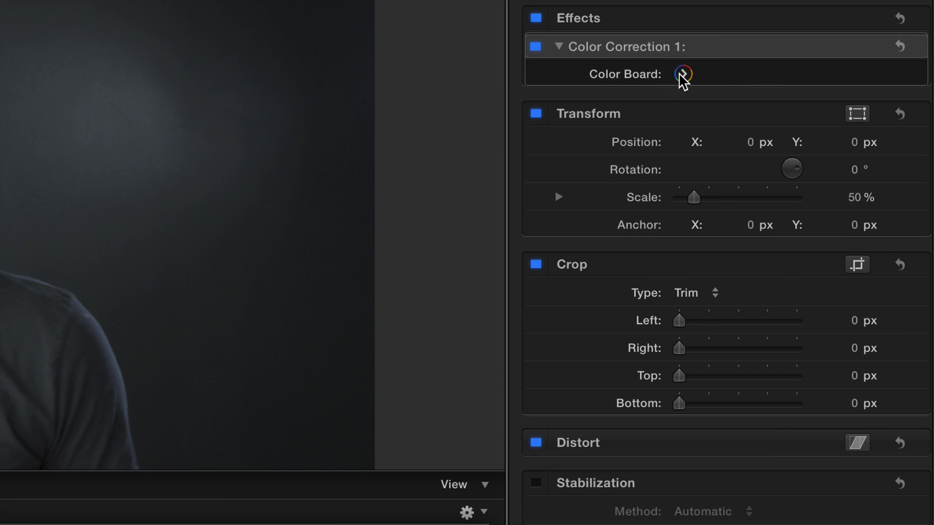
Open the Color Board and move from its Saturation pane to the Exposure pane.
{"action": "left_click", "coordinate": [683, 74]}
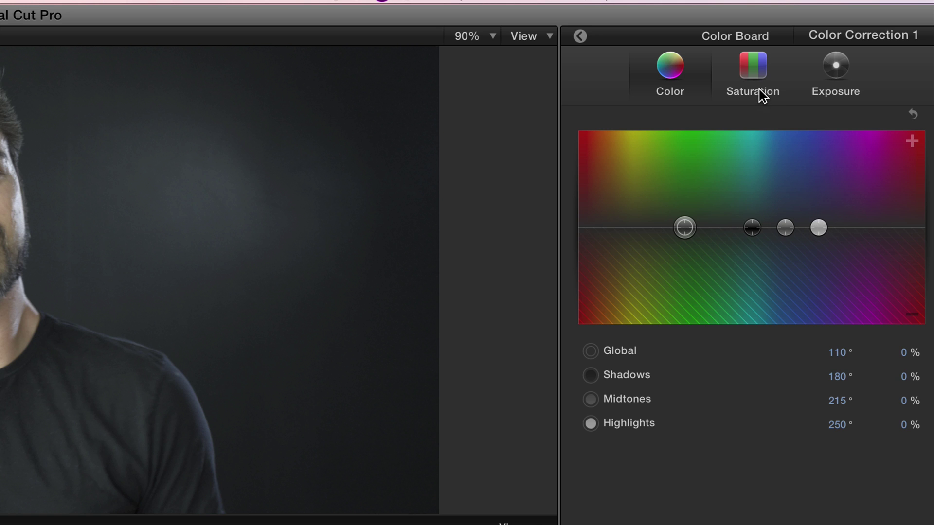
{"action": "left_click", "coordinate": [753, 60]}
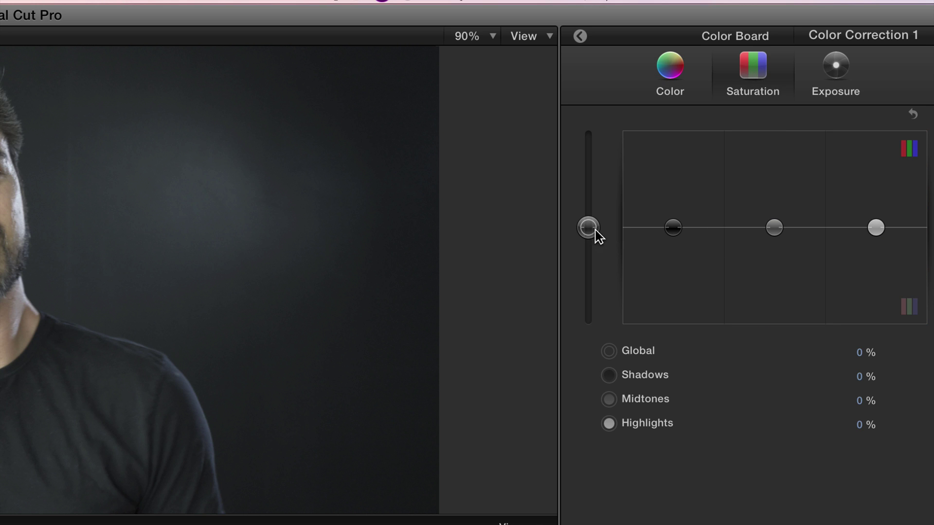
{"action": "left_click", "coordinate": [842, 66]}
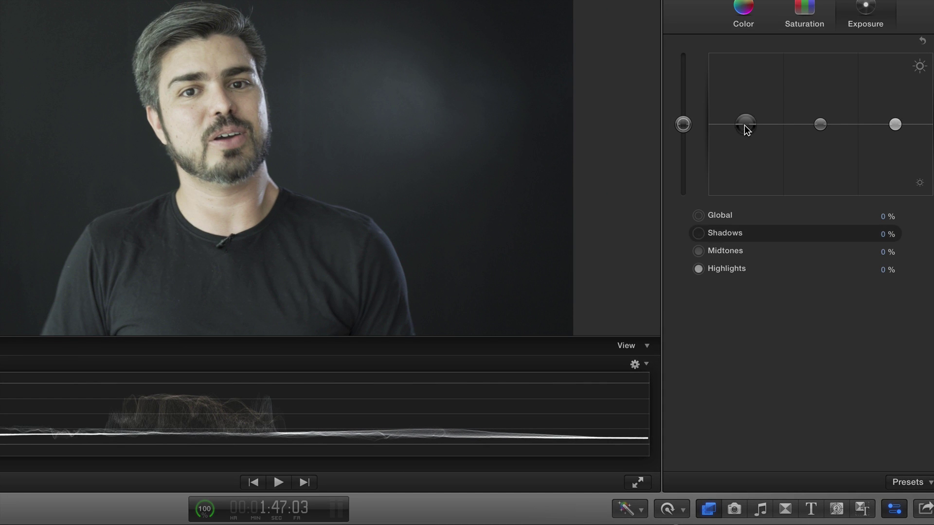
Set exposure Shadows to -13% and Midtones to 9%.
{"action": "left_click_drag", "start_coordinate": [745, 126], "coordinate": [746, 139]}
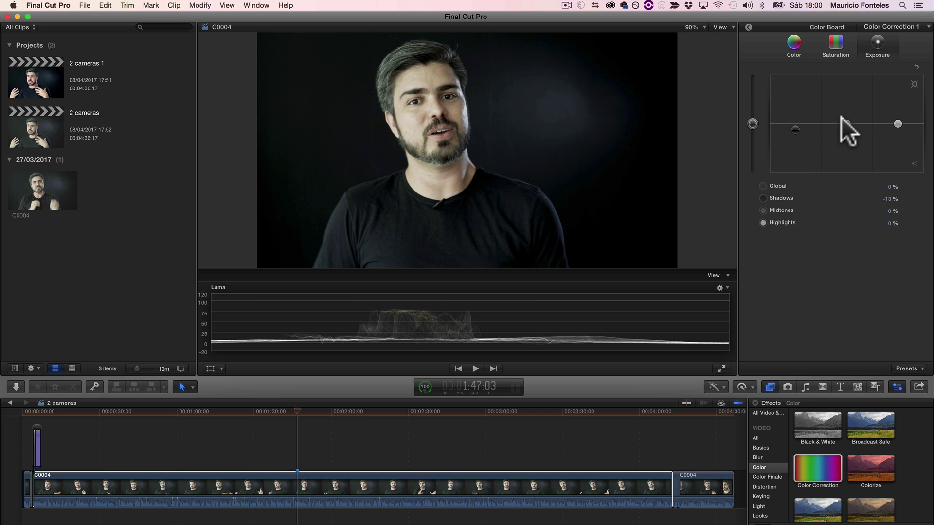
{"action": "left_click_drag", "start_coordinate": [841, 118], "coordinate": [841, 112]}
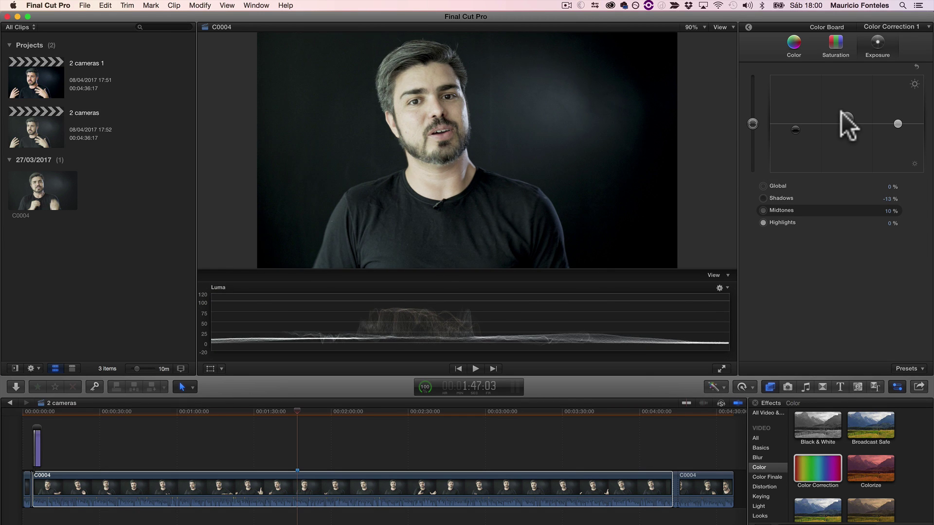
{"action": "mouse_move", "coordinate": [841, 112]}
{"action": "left_mouse_down"}
{"action": "mouse_move", "coordinate": [892, 96]}
{"action": "mouse_move", "coordinate": [891, 115]}
{"action": "left_mouse_up"}
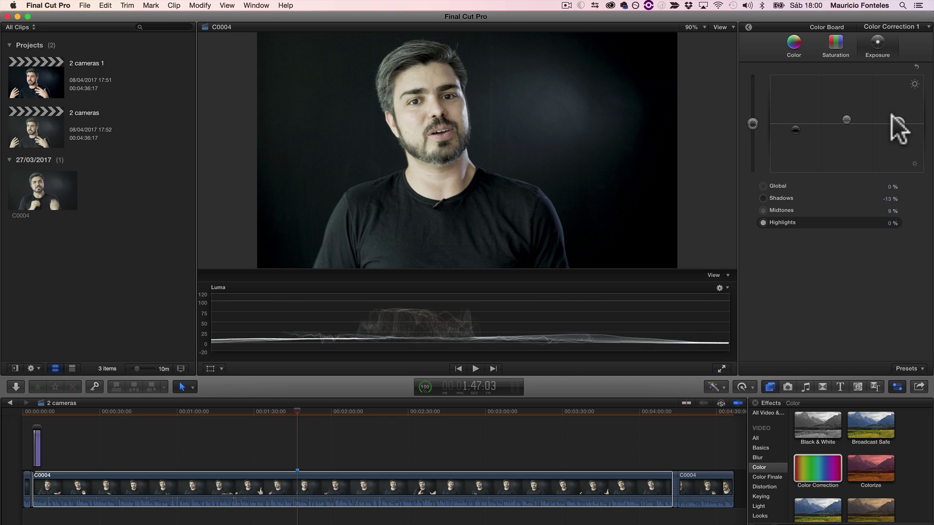
Toggle Color Correction 1 off and on to compare, leaving it enabled.
{"action": "left_click", "coordinate": [746, 26]}
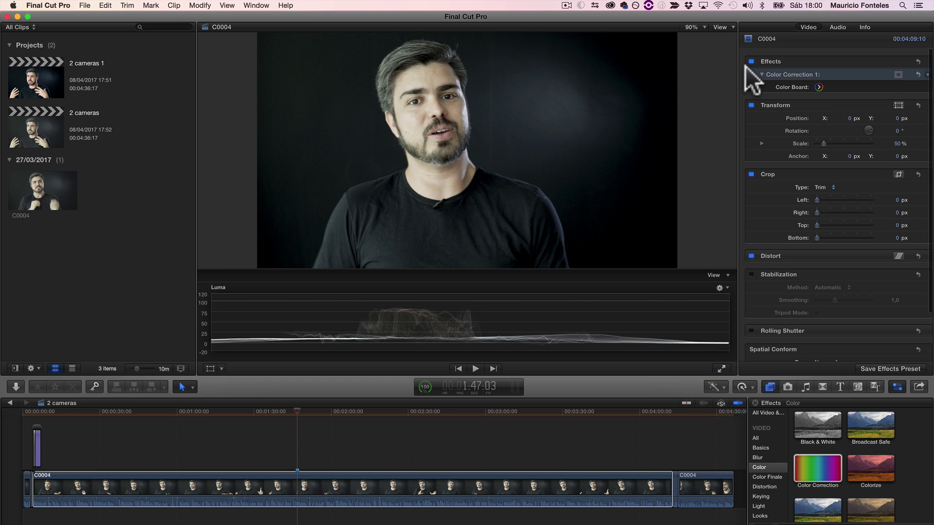
{"action": "left_click", "coordinate": [749, 73]}
{"action": "left_click", "coordinate": [749, 73]}
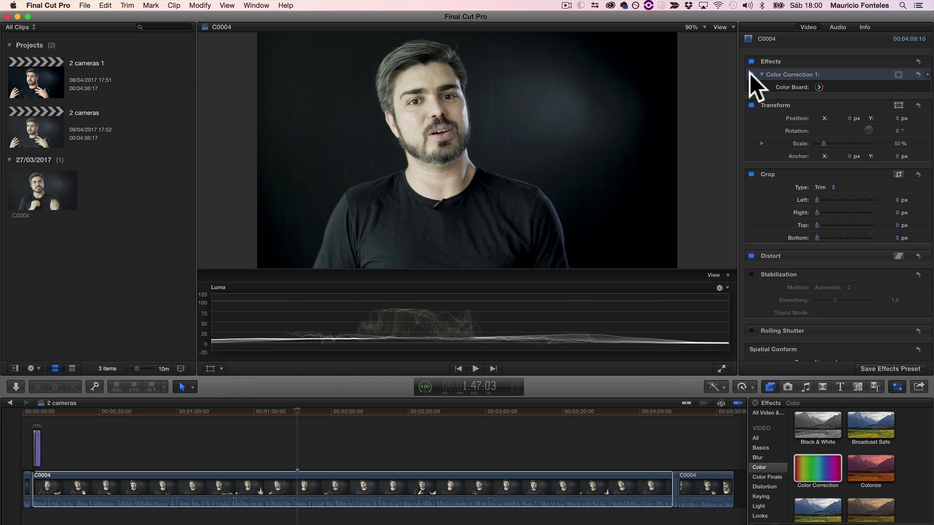
{"action": "left_click", "coordinate": [748, 73]}
{"action": "left_click", "coordinate": [749, 73]}
{"action": "left_click", "coordinate": [749, 73]}
{"action": "left_click", "coordinate": [749, 73]}
{"action": "left_click", "coordinate": [749, 73]}
{"action": "left_click", "coordinate": [749, 73]}
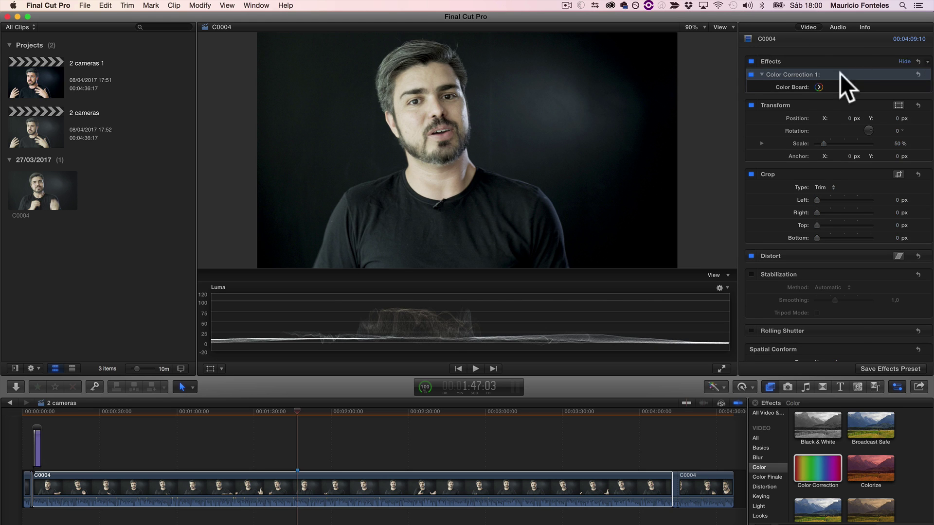
{"action": "left_click", "coordinate": [818, 87]}
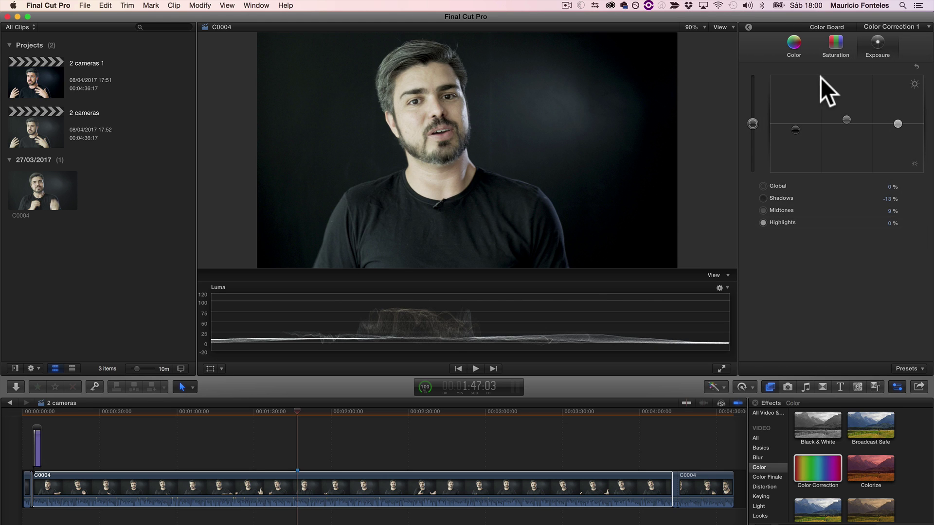
On the Saturation pane, push the Global saturation up, then settle it at 40%.
{"action": "left_click", "coordinate": [838, 42]}
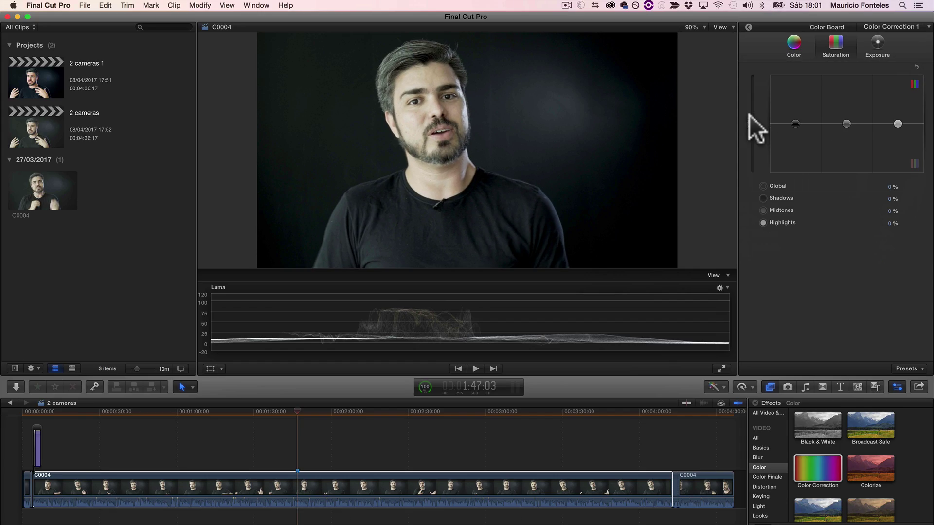
{"action": "left_click_drag", "start_coordinate": [748, 115], "coordinate": [749, 110]}
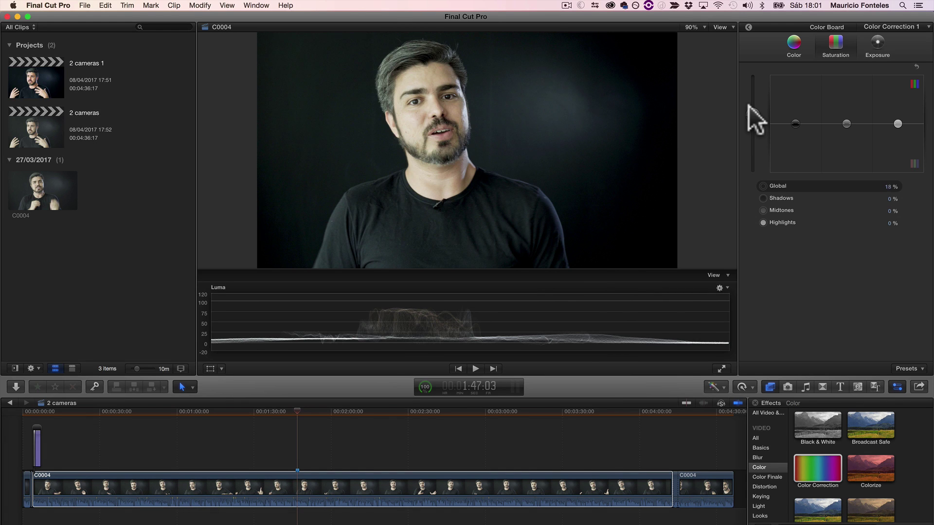
{"action": "left_click_drag", "start_coordinate": [747, 101], "coordinate": [747, 93]}
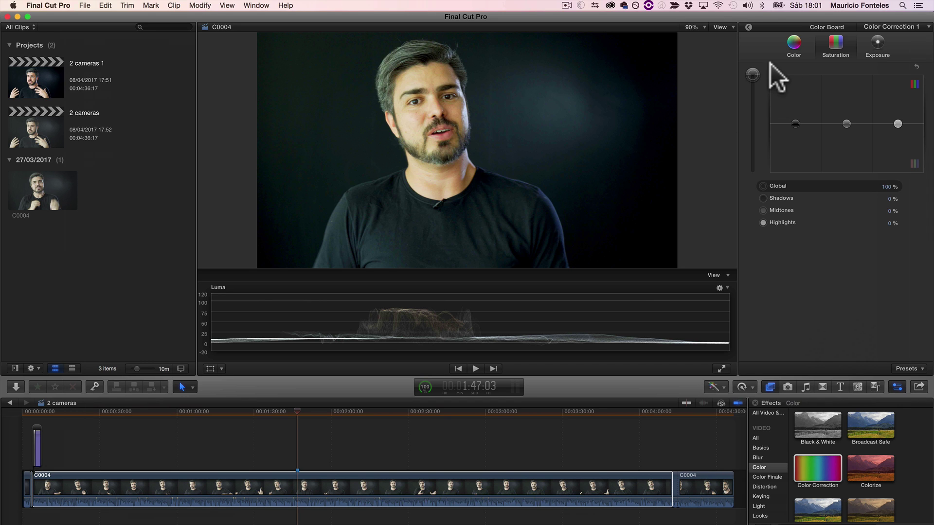
{"action": "left_click_drag", "start_coordinate": [751, 99], "coordinate": [749, 97]}
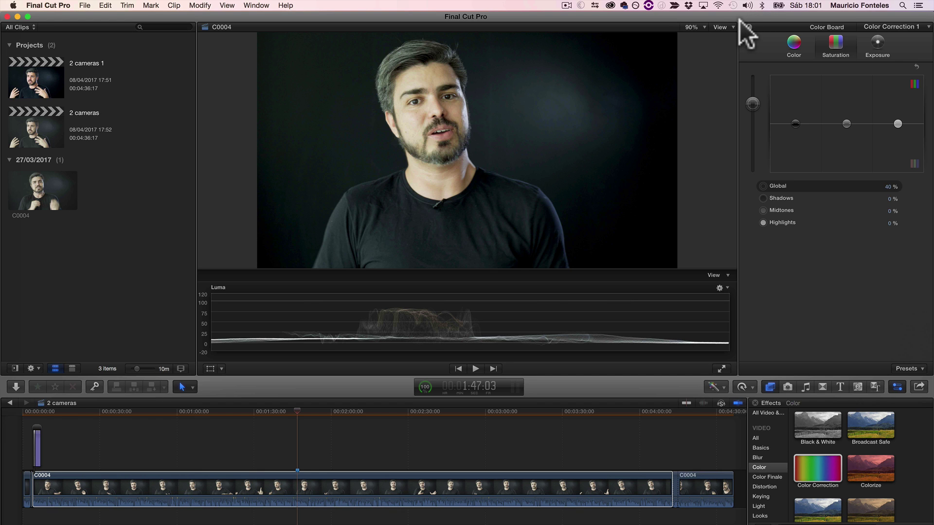
{"action": "left_click", "coordinate": [745, 26]}
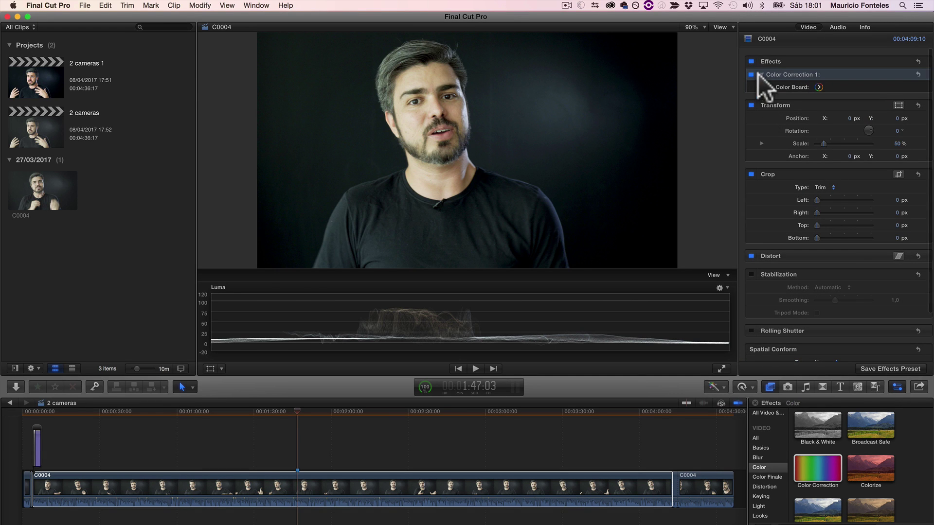
{"action": "left_click", "coordinate": [751, 74]}
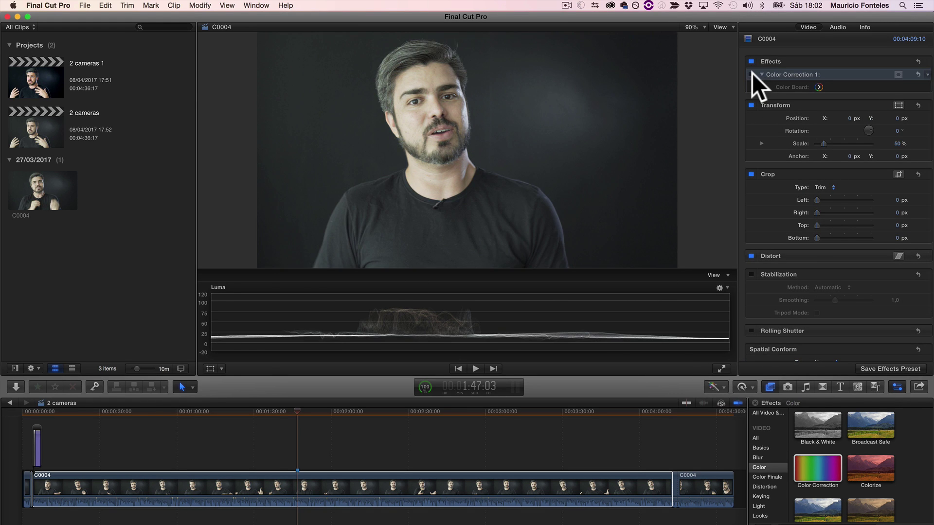
{"action": "left_click", "coordinate": [752, 73]}
{"action": "left_click", "coordinate": [752, 73]}
{"action": "left_click", "coordinate": [752, 74]}
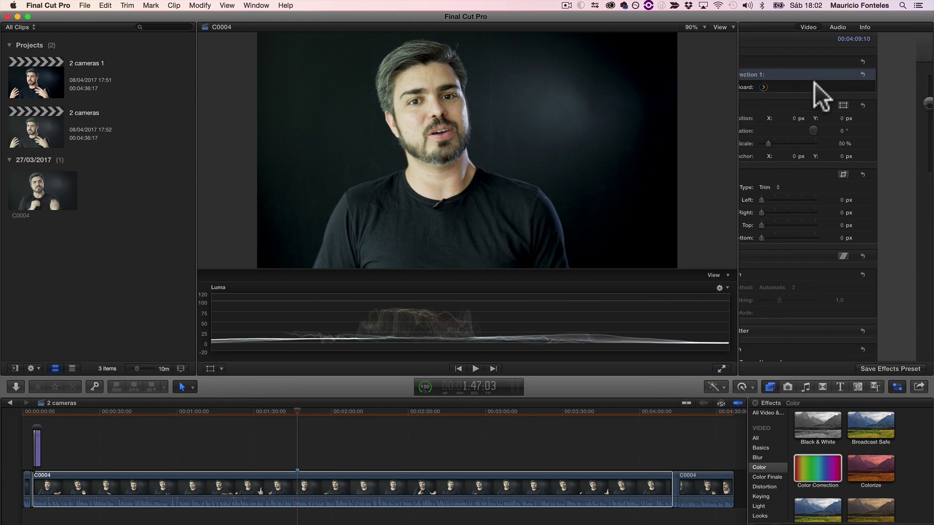
{"action": "left_click", "coordinate": [814, 83]}
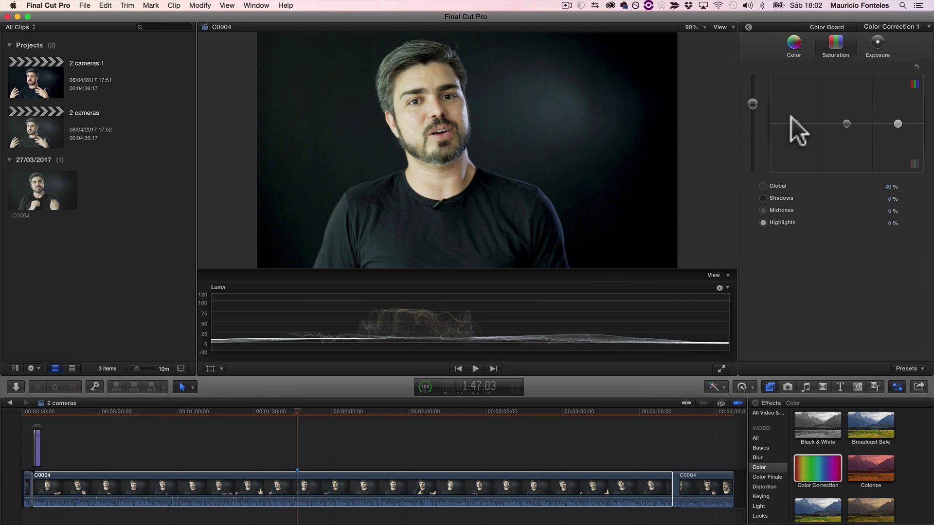
Set saturation Shadows to -5%, Highlights to 35% and Midtones to 14%.
{"action": "left_click_drag", "start_coordinate": [791, 118], "coordinate": [791, 94]}
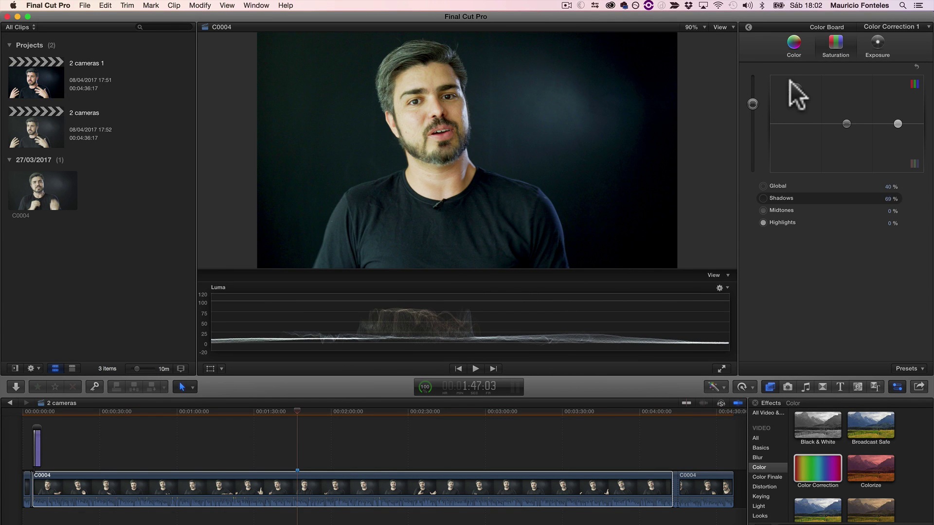
{"action": "left_click_drag", "start_coordinate": [790, 81], "coordinate": [794, 113]}
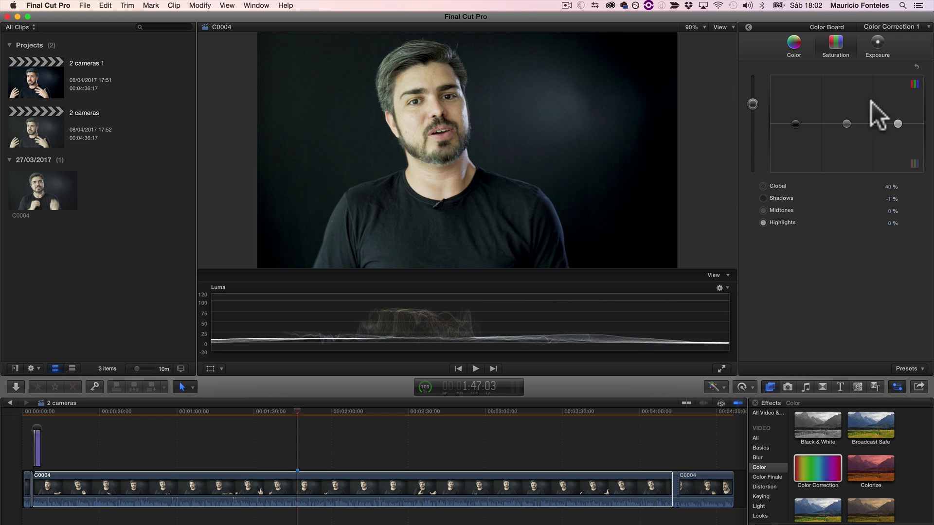
{"action": "left_click_drag", "start_coordinate": [893, 115], "coordinate": [892, 99]}
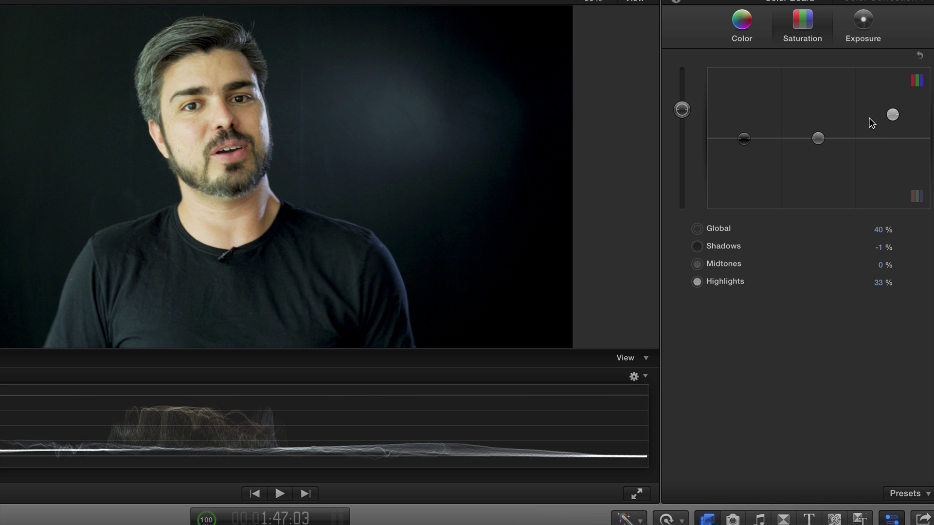
{"action": "left_click_drag", "start_coordinate": [895, 114], "coordinate": [896, 113]}
{"action": "left_click_drag", "start_coordinate": [818, 139], "coordinate": [815, 130]}
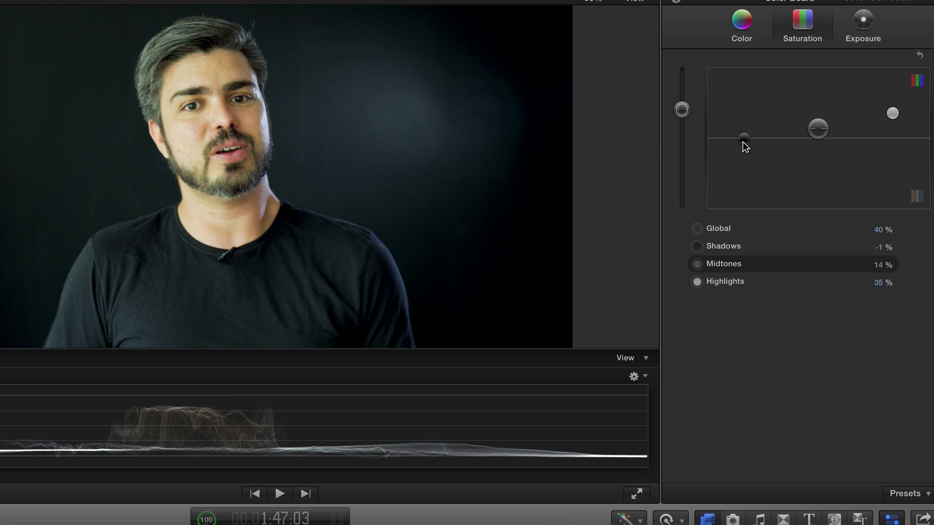
{"action": "left_click_drag", "start_coordinate": [743, 141], "coordinate": [744, 145]}
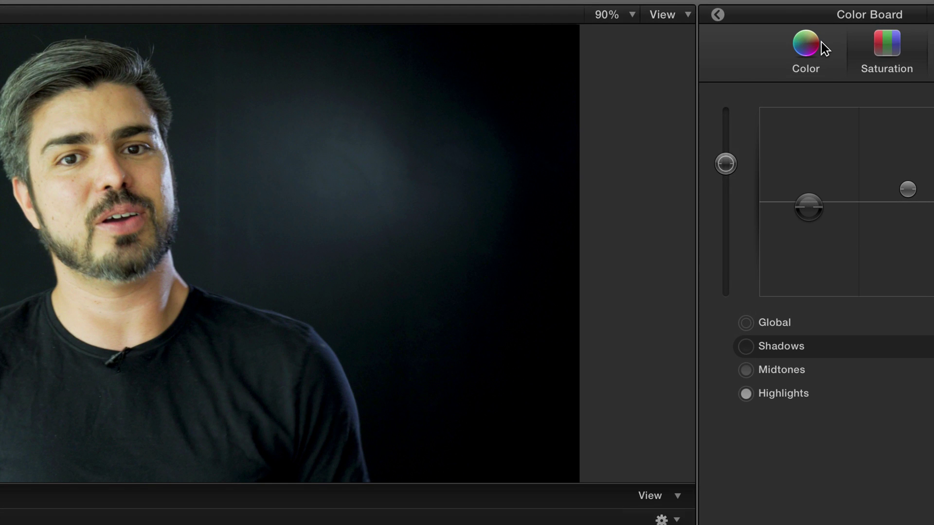
On the Color pane, test global tints, then reset the global tint to 0%.
{"action": "left_click", "coordinate": [821, 42]}
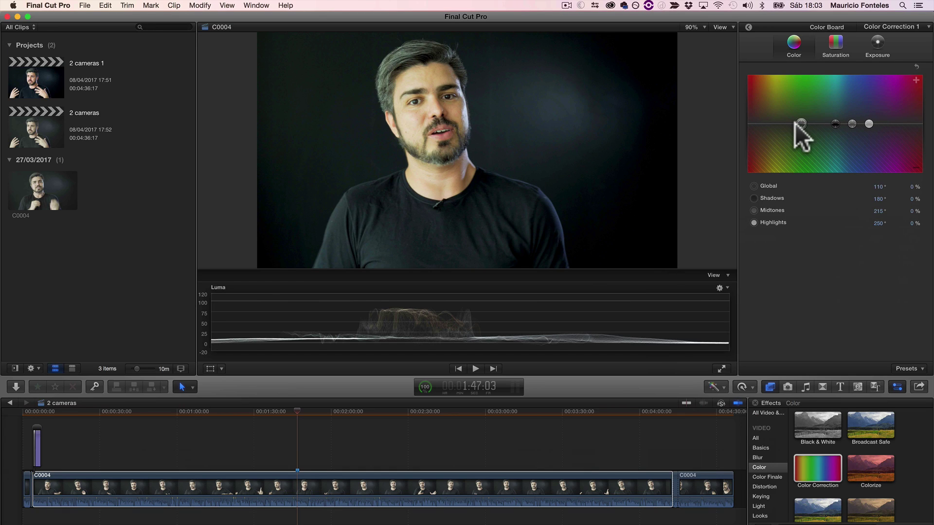
{"action": "left_click_drag", "start_coordinate": [794, 123], "coordinate": [794, 113]}
{"action": "left_click_drag", "start_coordinate": [786, 126], "coordinate": [775, 102]}
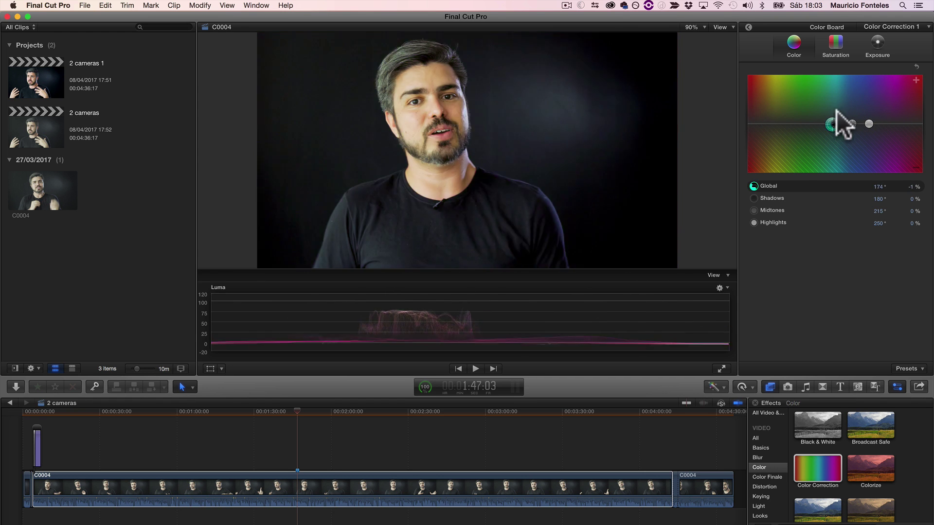
{"action": "key", "text": "Delete"}
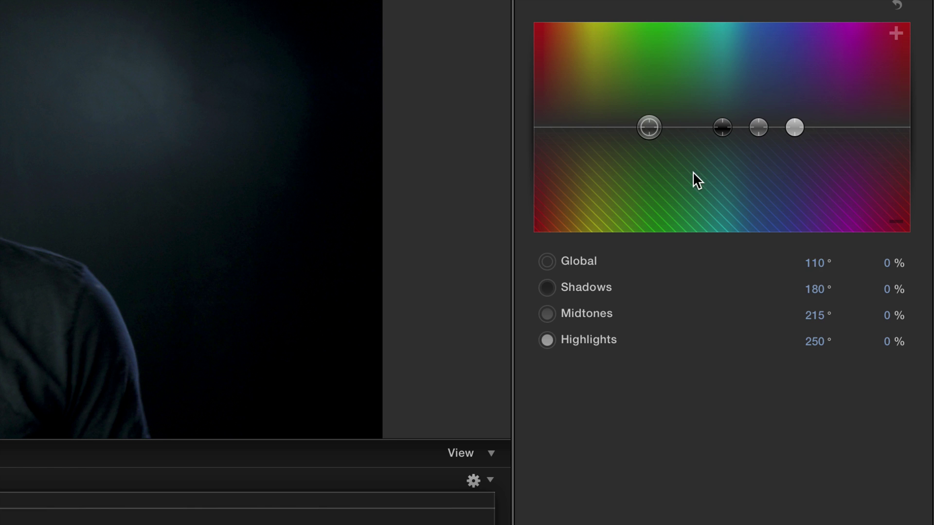
{"action": "left_click_drag", "start_coordinate": [656, 134], "coordinate": [655, 133]}
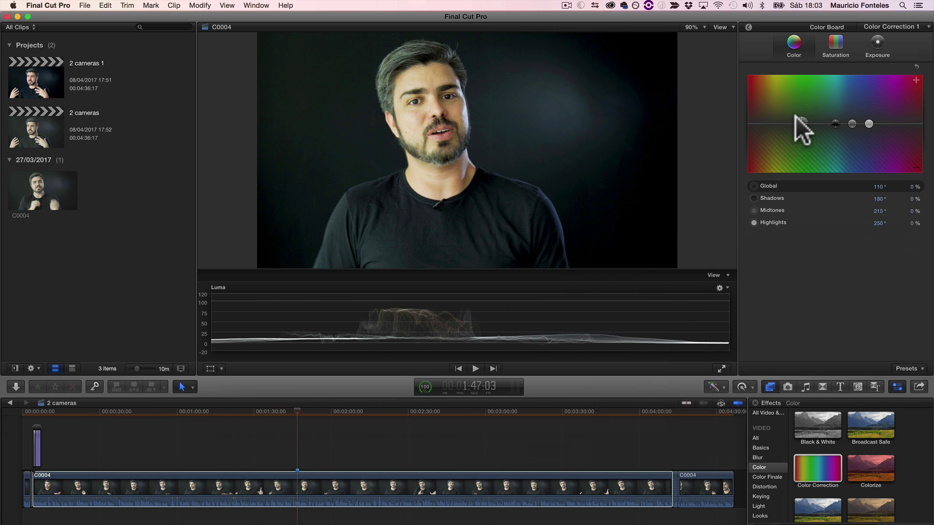
Tint the shadows teal at 189°, 2% and the highlights orange at 40°, 2%.
{"action": "left_click_drag", "start_coordinate": [795, 115], "coordinate": [801, 124]}
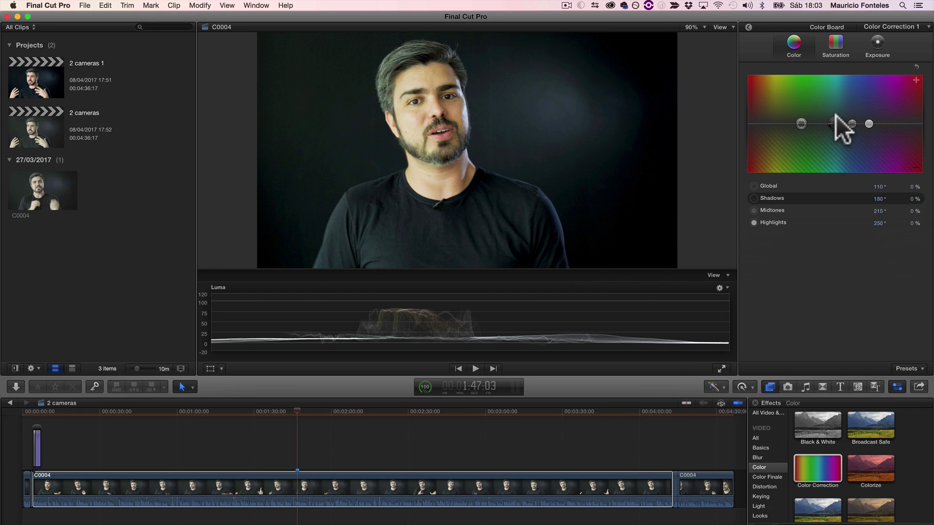
{"action": "left_click_drag", "start_coordinate": [831, 113], "coordinate": [835, 113]}
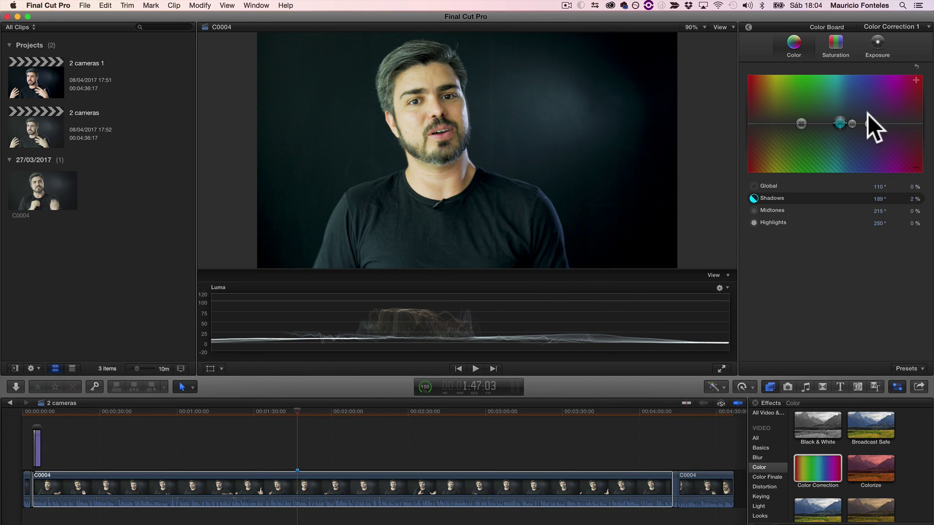
{"action": "left_click_drag", "start_coordinate": [869, 122], "coordinate": [767, 122]}
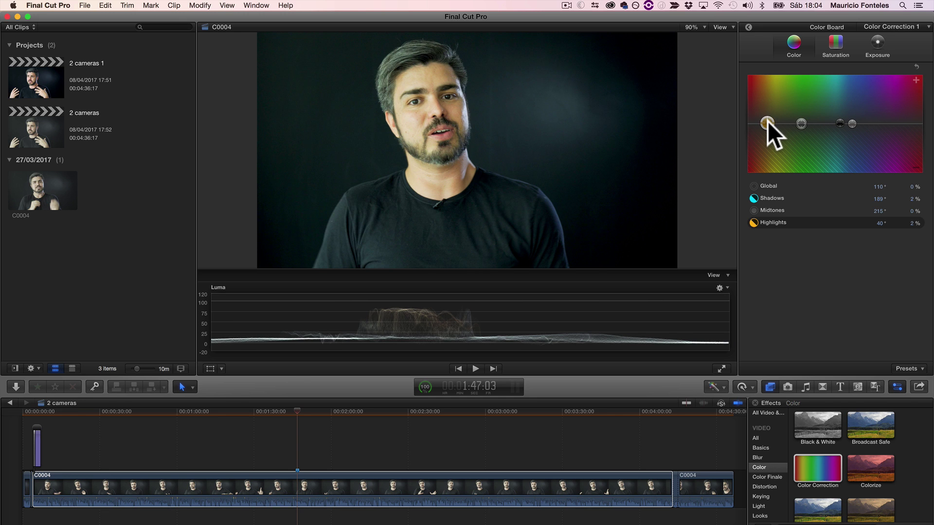
{"action": "left_click_drag", "start_coordinate": [767, 121], "coordinate": [767, 121]}
In Exposure, lower Midtones from 9% to 4% and raise Highlights to 2%.
{"action": "left_click", "coordinate": [875, 46]}
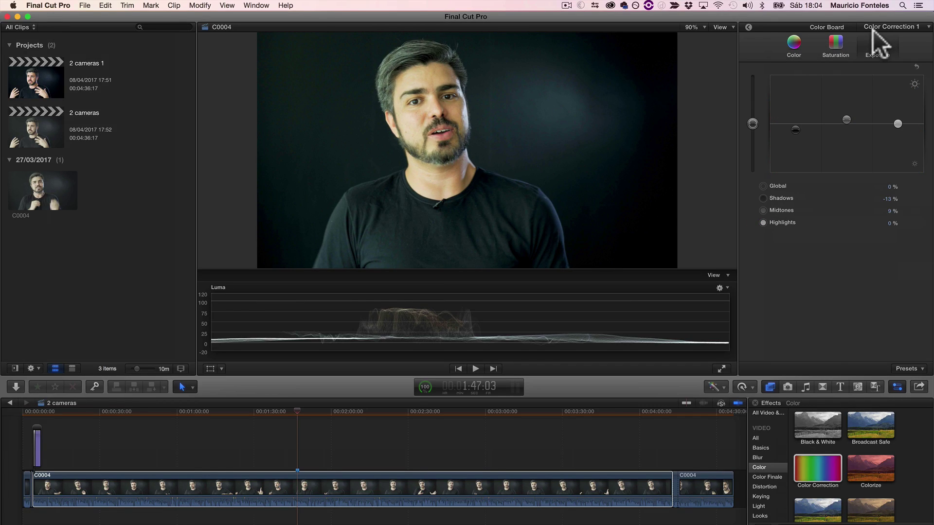
{"action": "left_click_drag", "start_coordinate": [836, 113], "coordinate": [840, 110]}
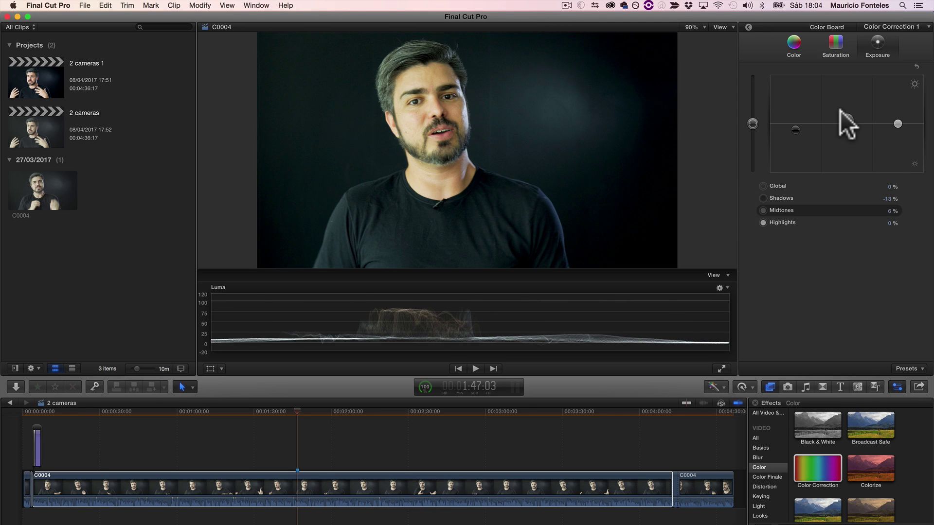
{"action": "left_click_drag", "start_coordinate": [839, 110], "coordinate": [840, 112]}
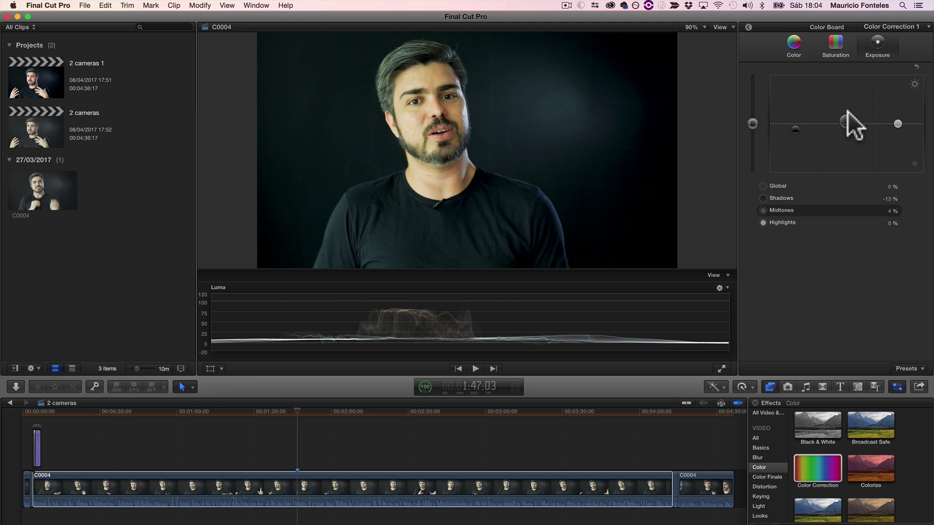
{"action": "left_click_drag", "start_coordinate": [893, 113], "coordinate": [893, 112]}
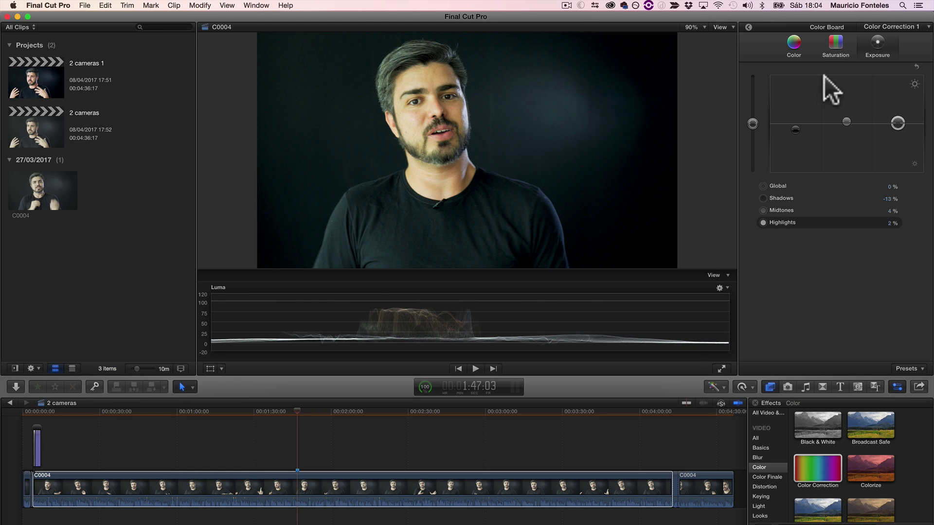
Back on the Color pane, set the Midtones tint to 87° at -2%.
{"action": "left_click", "coordinate": [794, 44]}
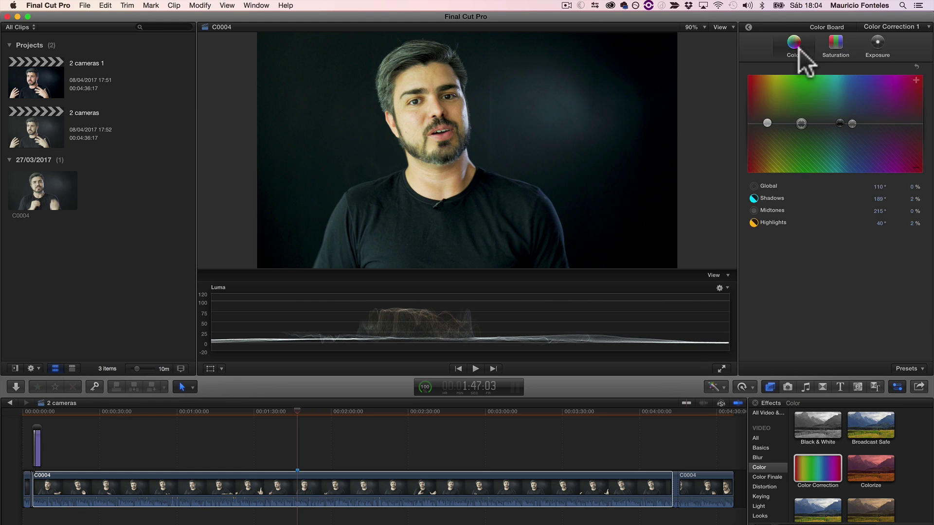
{"action": "left_click", "coordinate": [839, 117]}
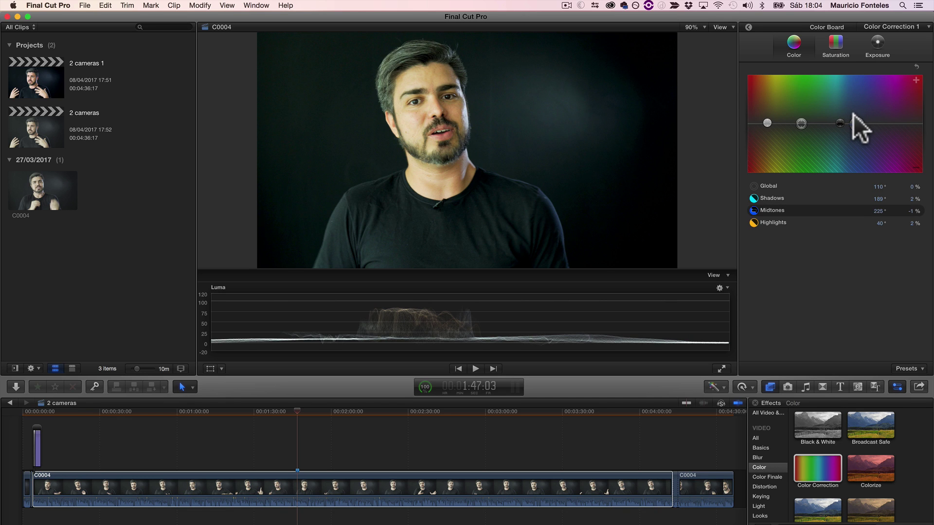
{"action": "left_click_drag", "start_coordinate": [801, 115], "coordinate": [787, 114]}
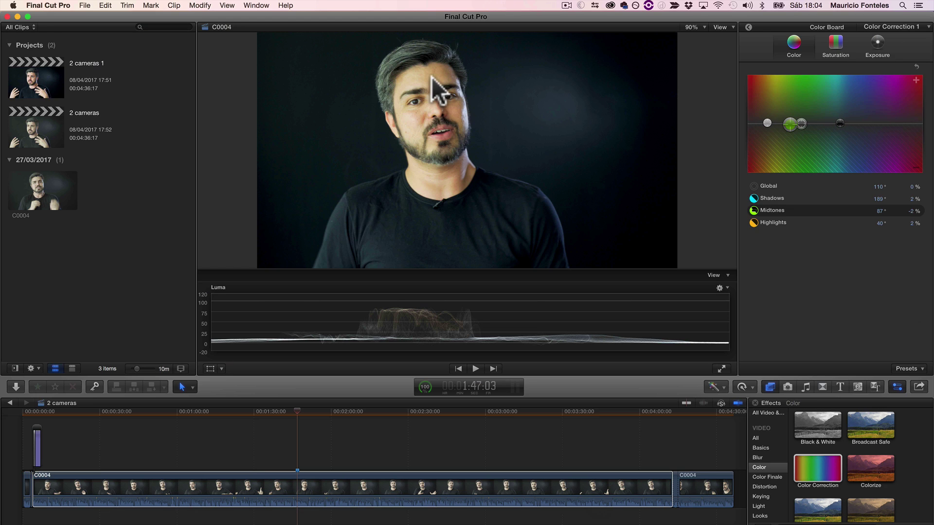
Change the scope to an RGB Parade showing red, green and blue graphs.
{"action": "left_click", "coordinate": [720, 288]}
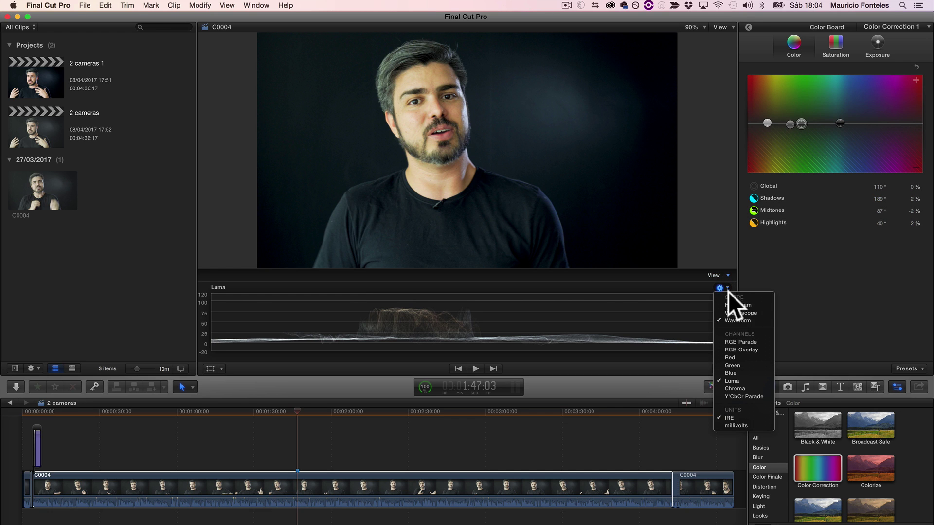
{"action": "left_click", "coordinate": [737, 341]}
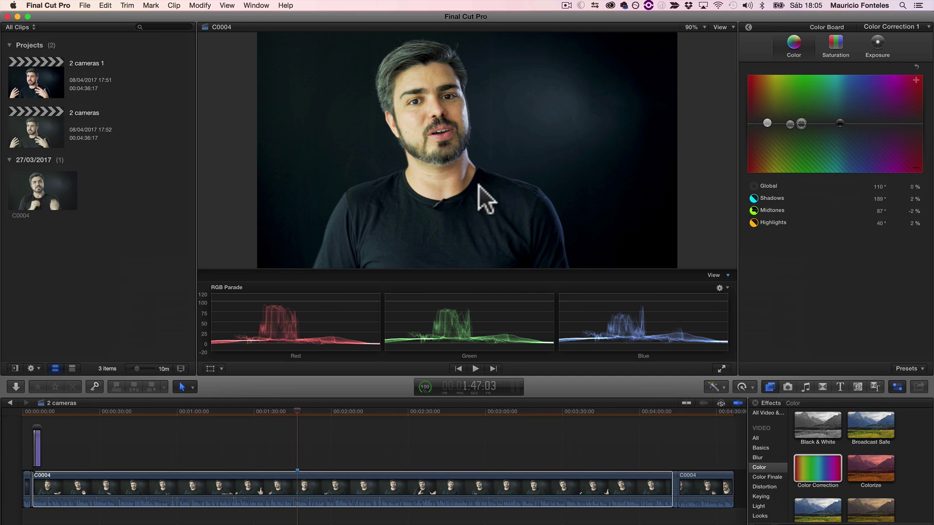
Return to C0004's video effects and toggle Color Correction 1 off and on twice, leaving it on.
{"action": "left_click", "coordinate": [743, 19]}
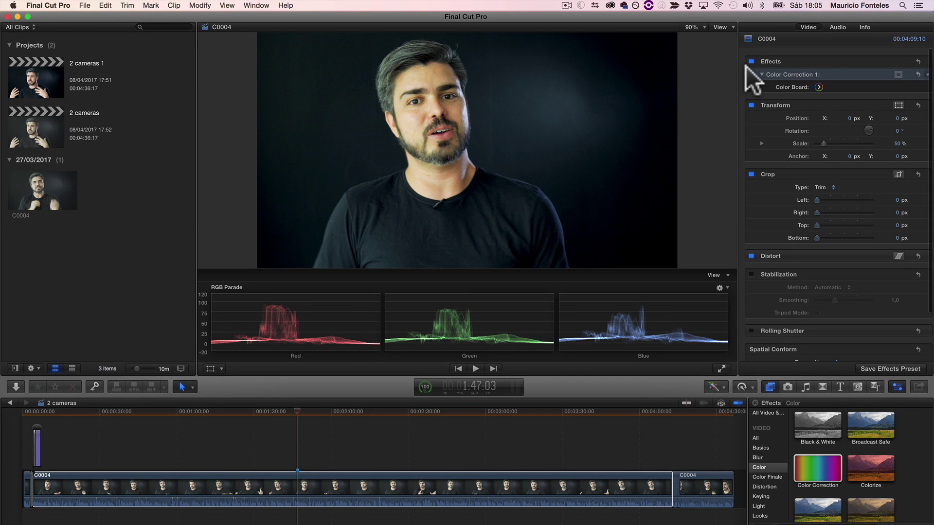
{"action": "left_click", "coordinate": [750, 74]}
{"action": "left_click", "coordinate": [749, 74]}
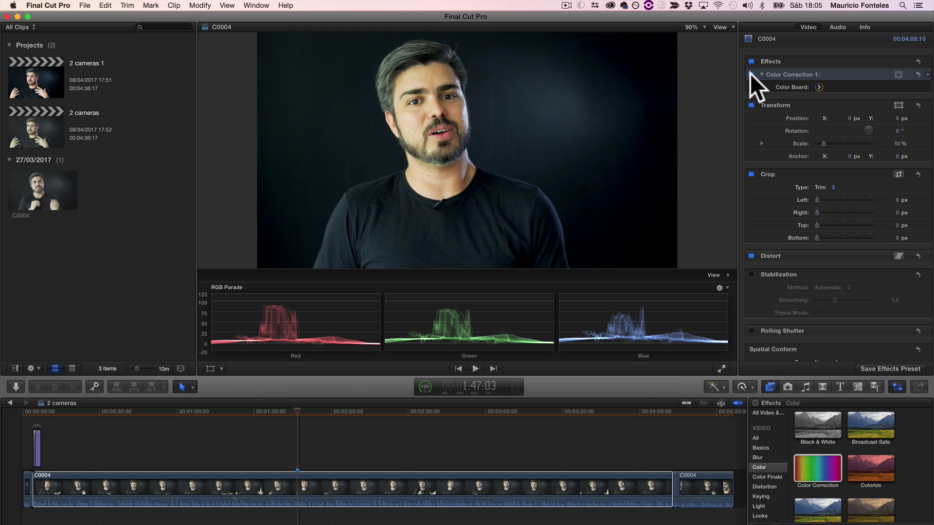
{"action": "left_click", "coordinate": [750, 74]}
{"action": "left_click", "coordinate": [749, 74]}
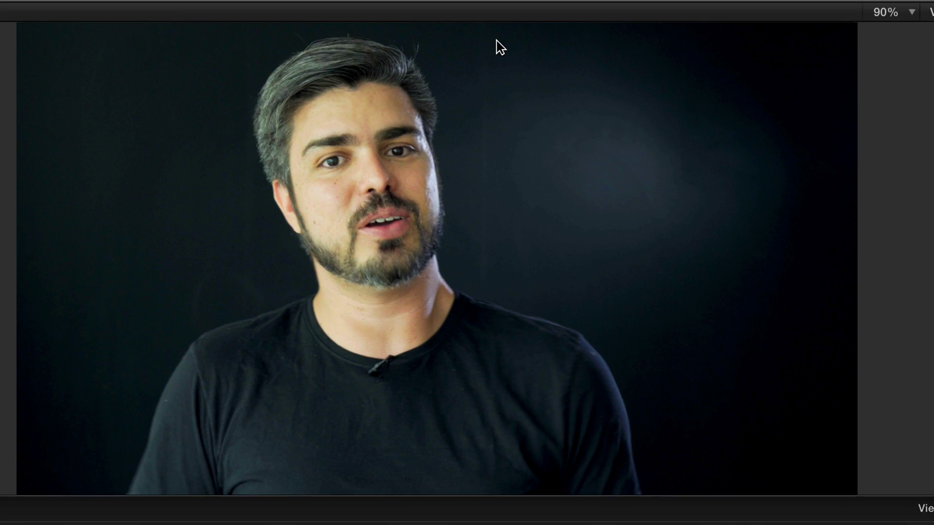
With the scopes hidden, toggle Color Correction 1 off and on twice, ending with it active.
{"action": "key", "text": "super+7"}
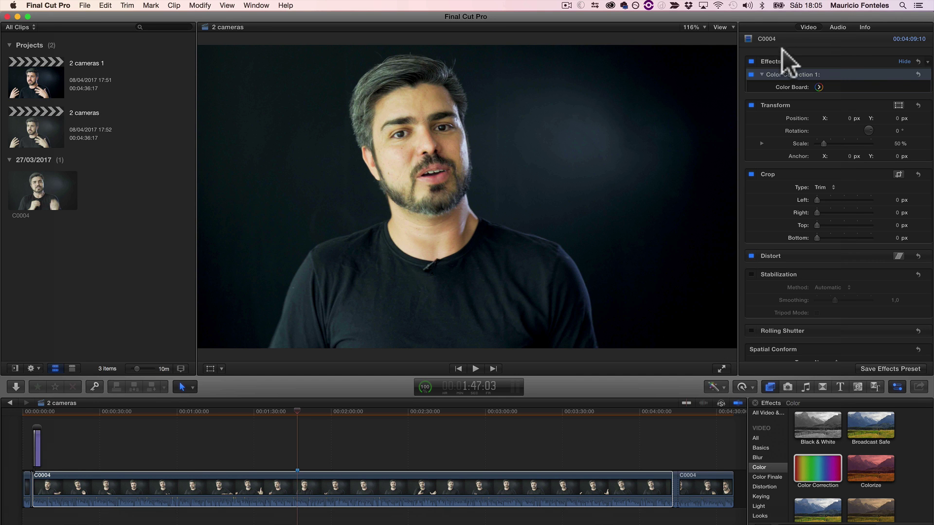
{"action": "left_click", "coordinate": [751, 74]}
{"action": "left_click", "coordinate": [751, 74]}
{"action": "left_click", "coordinate": [751, 71]}
{"action": "left_click", "coordinate": [751, 71]}
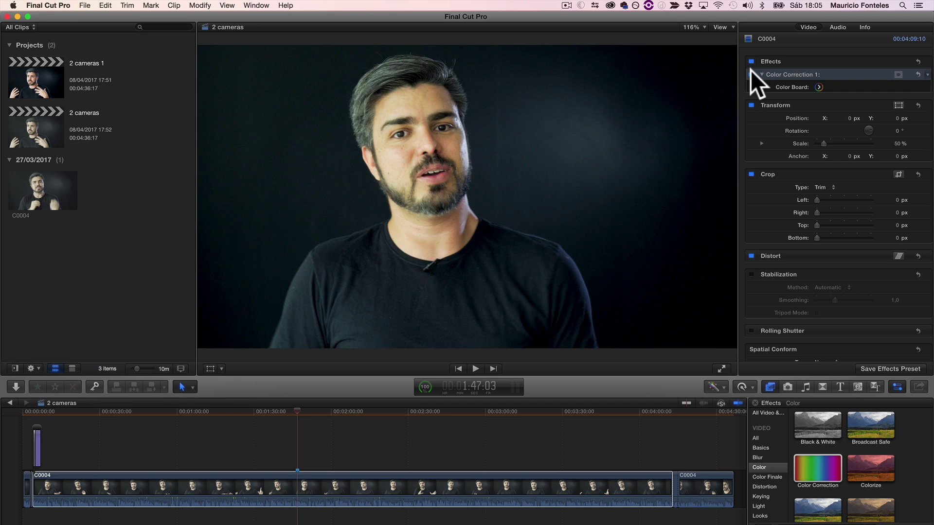